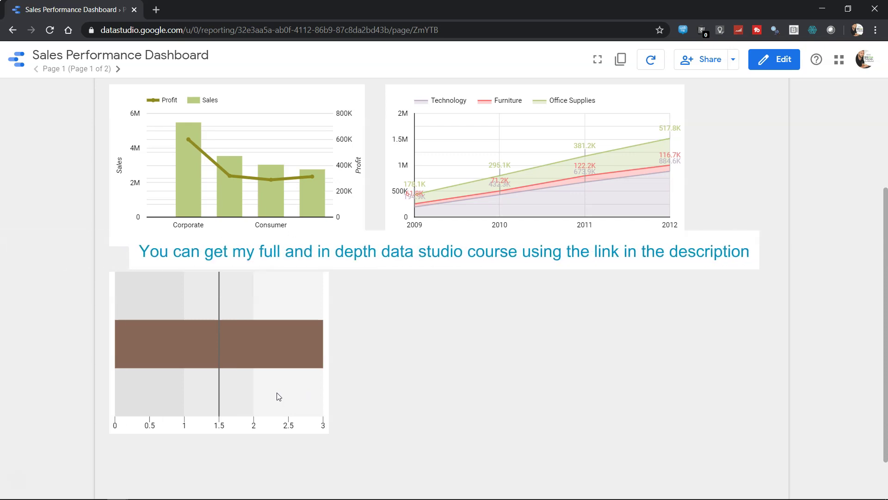
# Switch the report to edit mode and delete the old bullet chart
pyautogui.moveTo(248, 354)
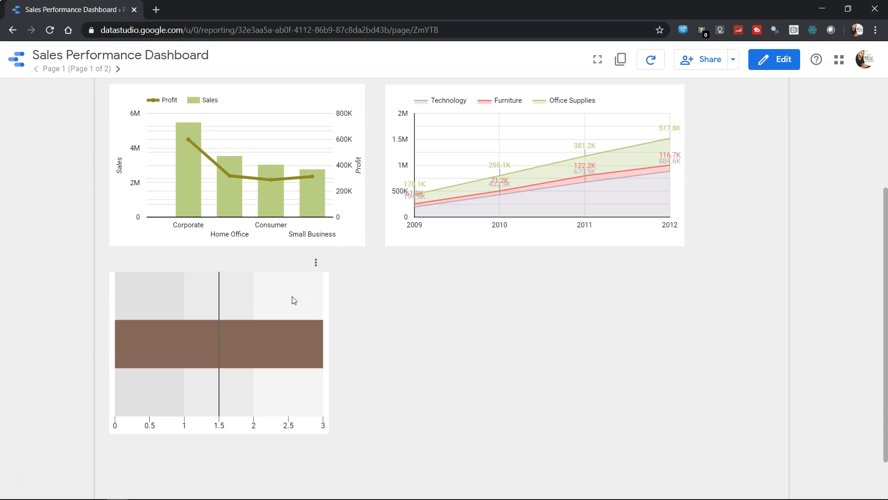
pyautogui.click(772, 67)
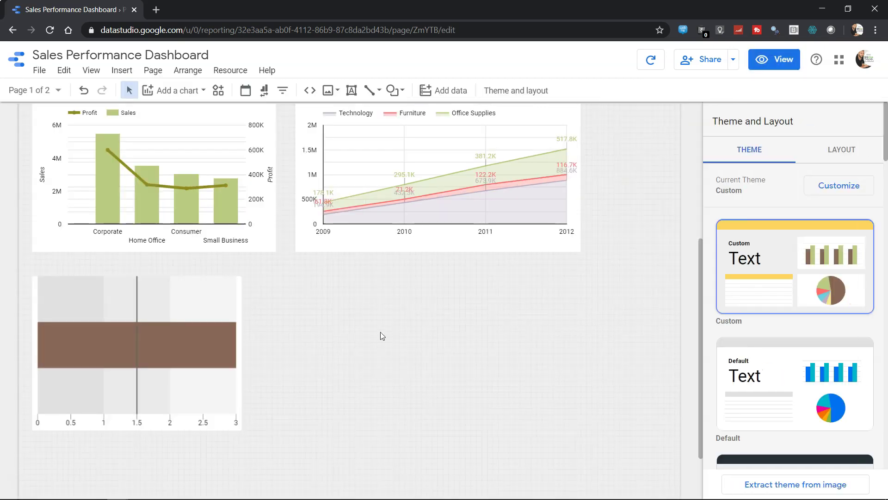
pyautogui.click(224, 301)
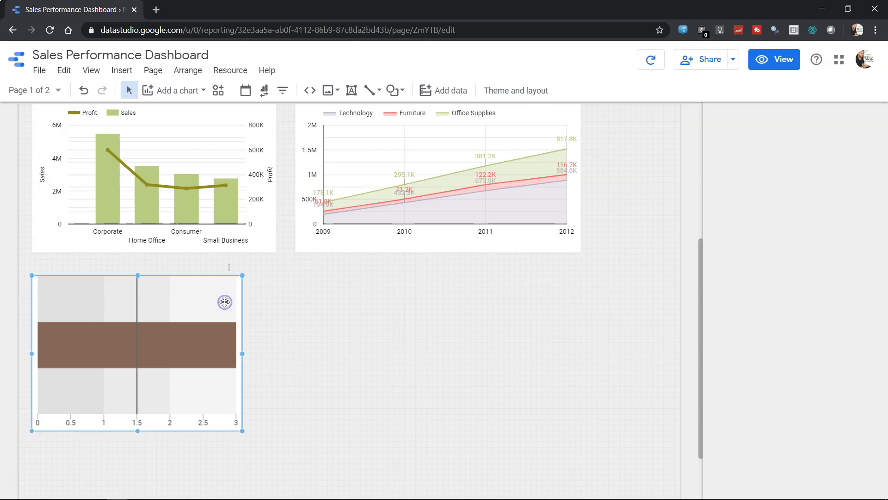
pyautogui.press('Delete')
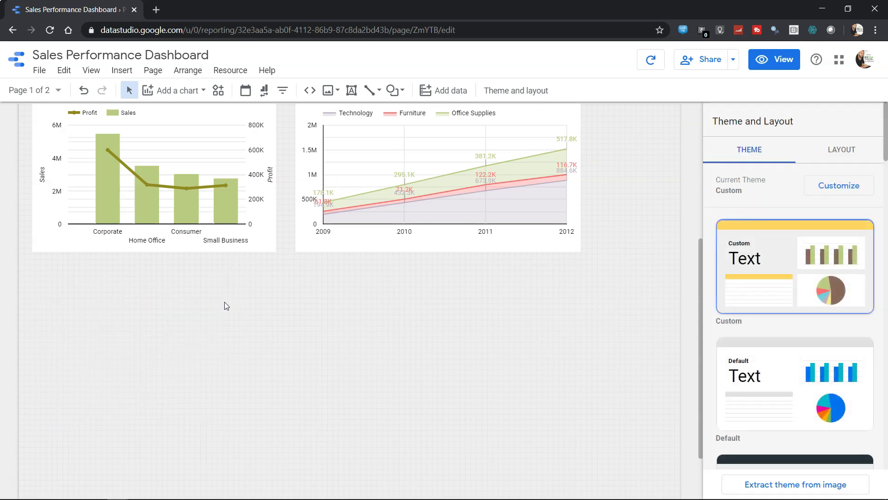
# Add a new bullet chart below the bar chart, making it wider and taller
pyautogui.click(203, 95)
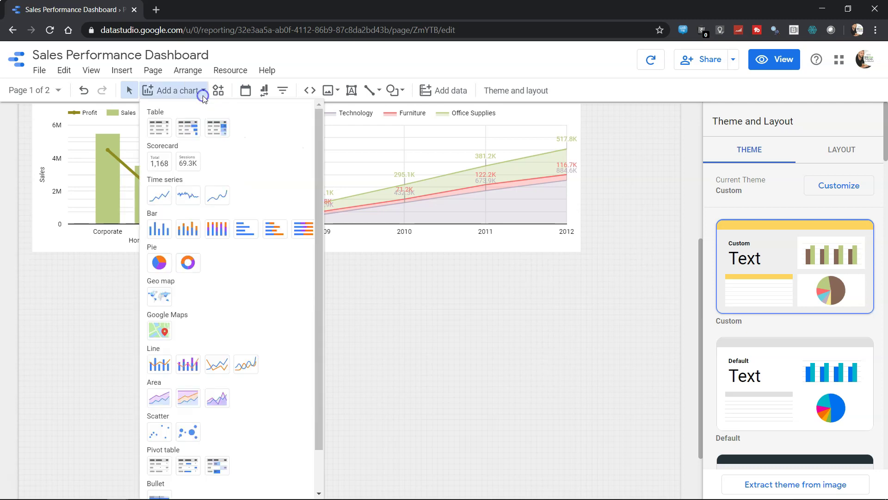
pyautogui.scroll(-2, 193, 297)
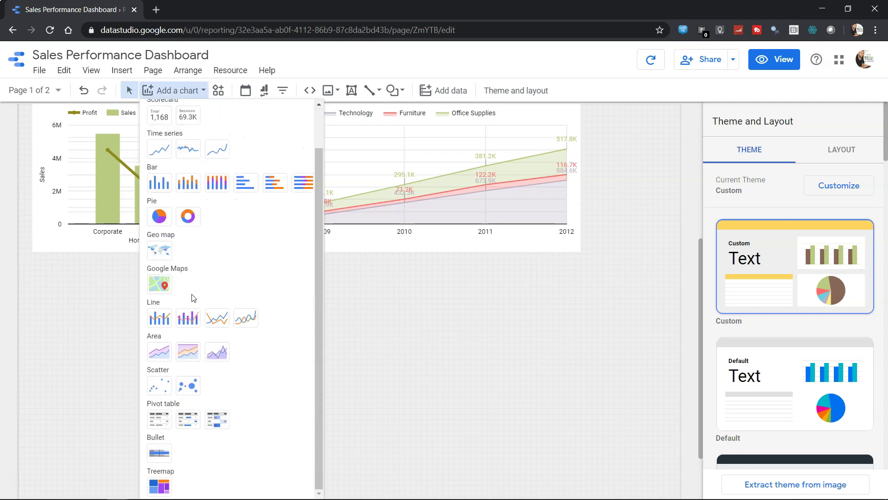
pyautogui.click(160, 453)
pyautogui.click(162, 451)
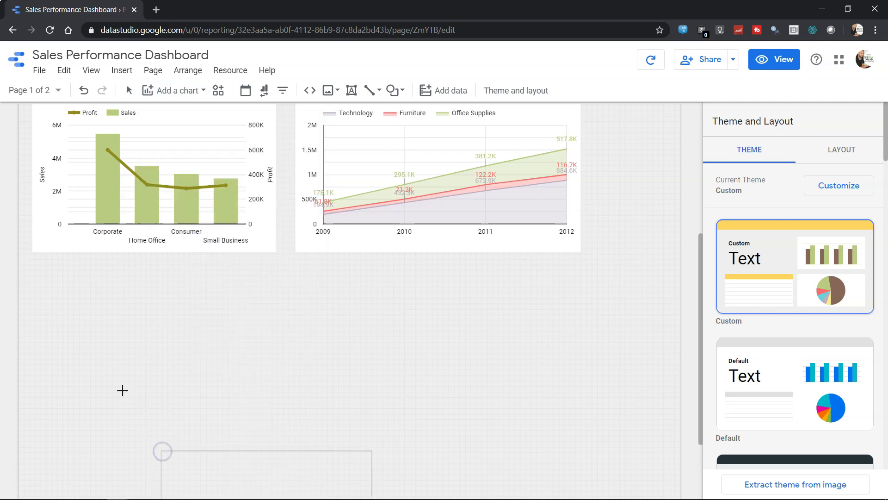
pyautogui.click(31, 268)
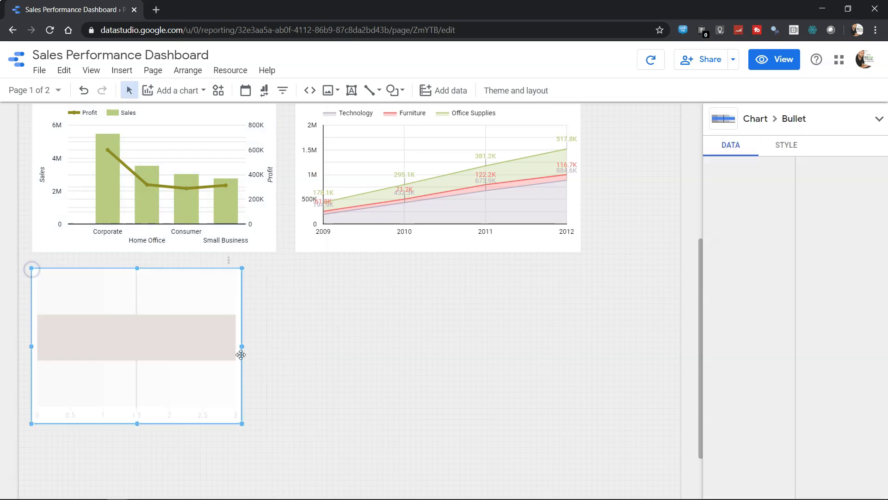
pyautogui.moveTo(242, 349); pyautogui.dragTo(276, 351)
pyautogui.moveTo(154, 423); pyautogui.dragTo(154, 446)
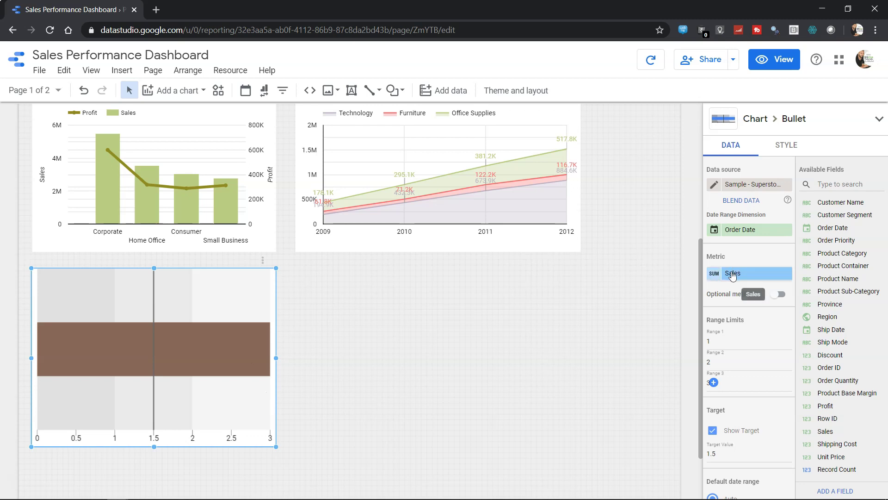
pyautogui.click(776, 60)
pyautogui.moveTo(326, 348)
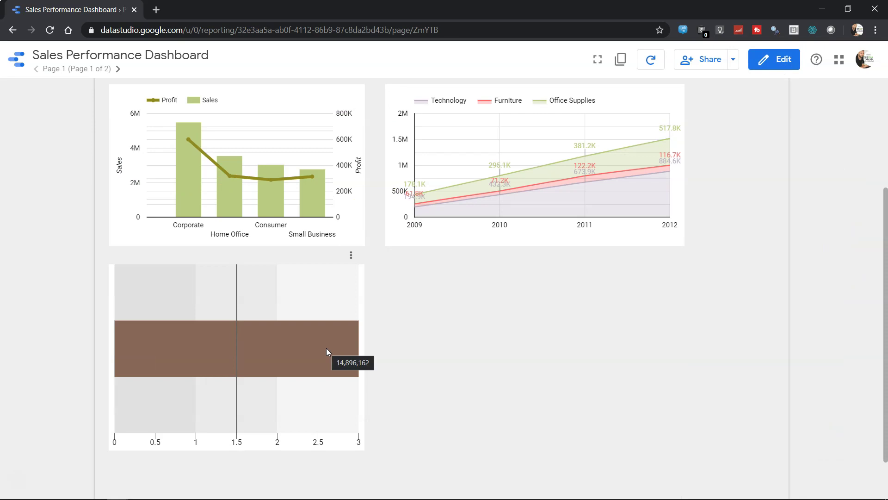
pyautogui.click(780, 63)
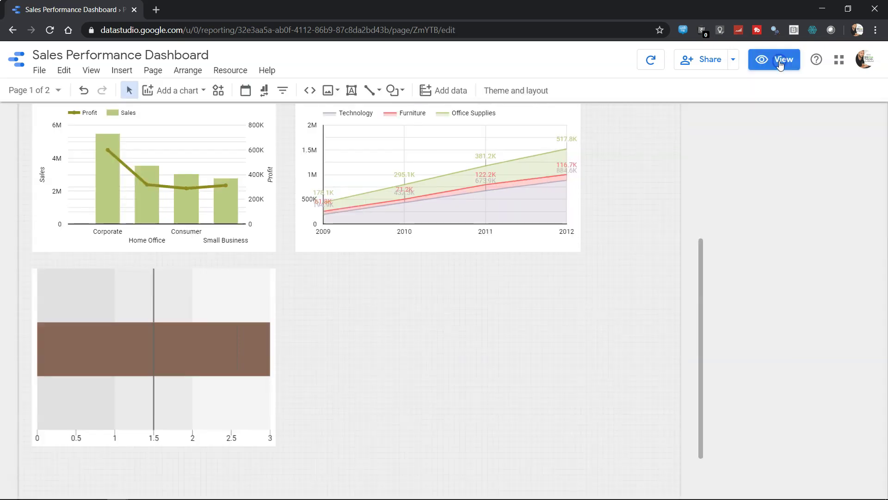
pyautogui.click(267, 320)
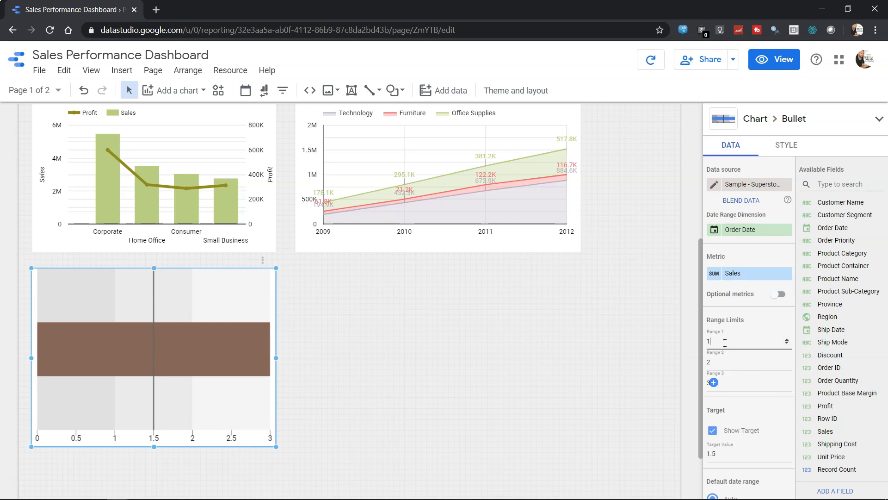
# Set the bullet chart's range limits to 500000, 1000000 and 20000000
pyautogui.doubleClick(725, 343)
pyautogui.write('50000')
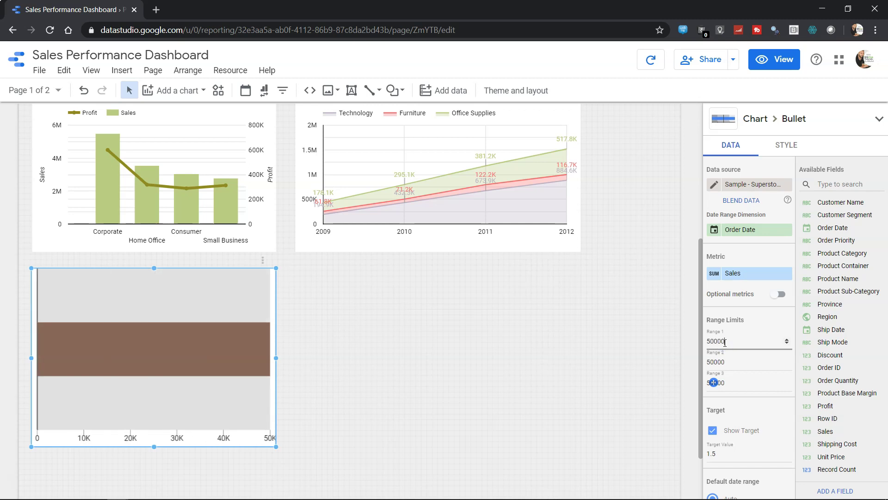
pyautogui.write('0')
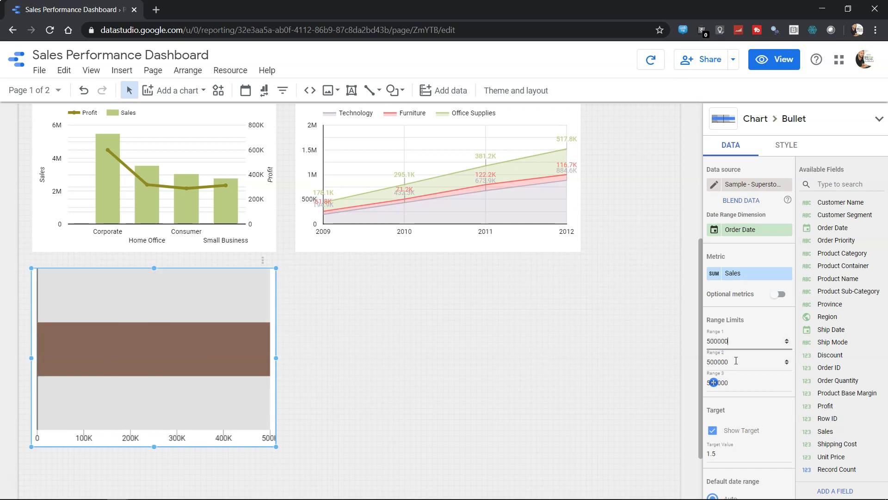
pyautogui.click(736, 361)
pyautogui.doubleClick(737, 364)
pyautogui.write('1000000')
pyautogui.press('Tab')
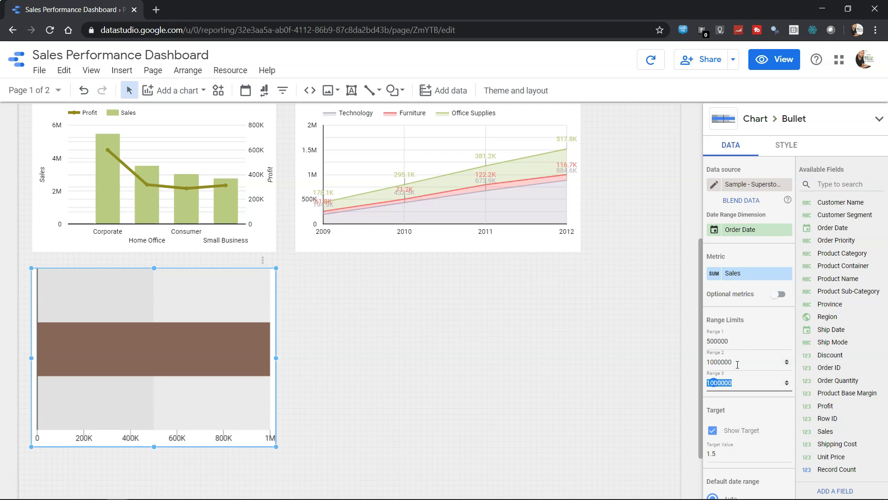
pyautogui.click(714, 382)
pyautogui.press('BackSpace')
pyautogui.write('2')
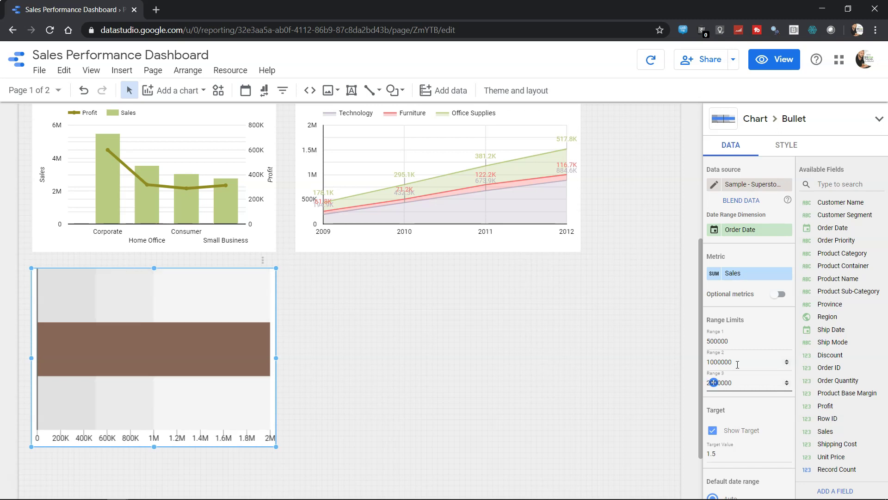
pyautogui.write('0')
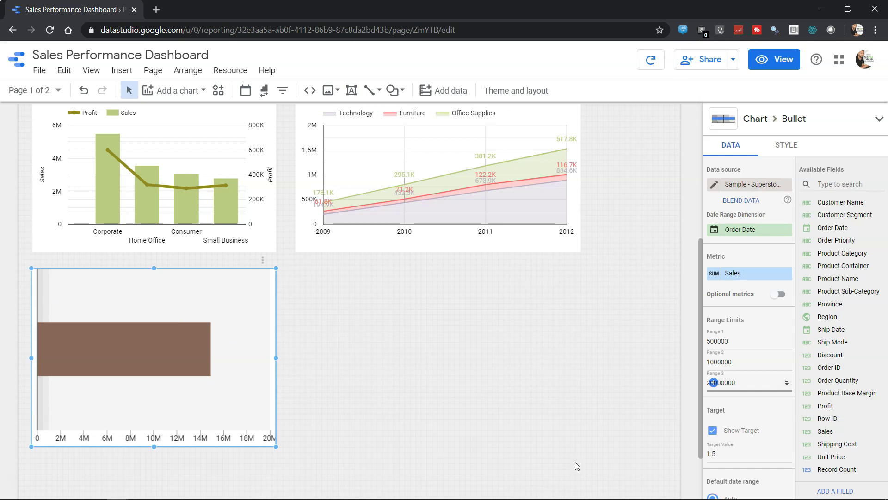
# Replace the target value 1.5 with 17000000
pyautogui.doubleClick(730, 453)
pyautogui.write('1700000')
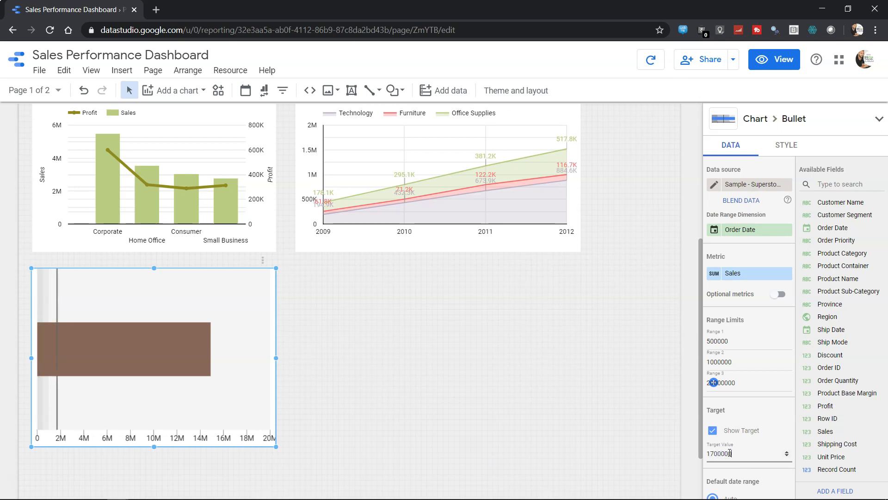
pyautogui.write('0')
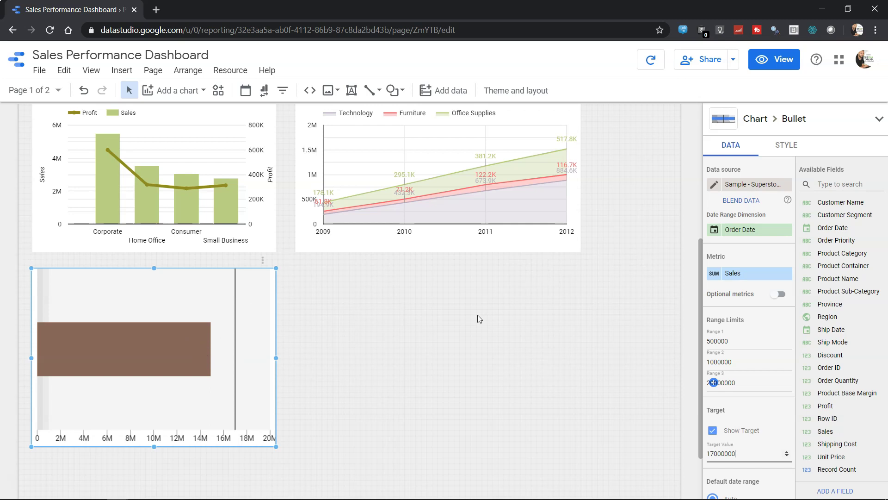
pyautogui.scroll(-2, 739, 399)
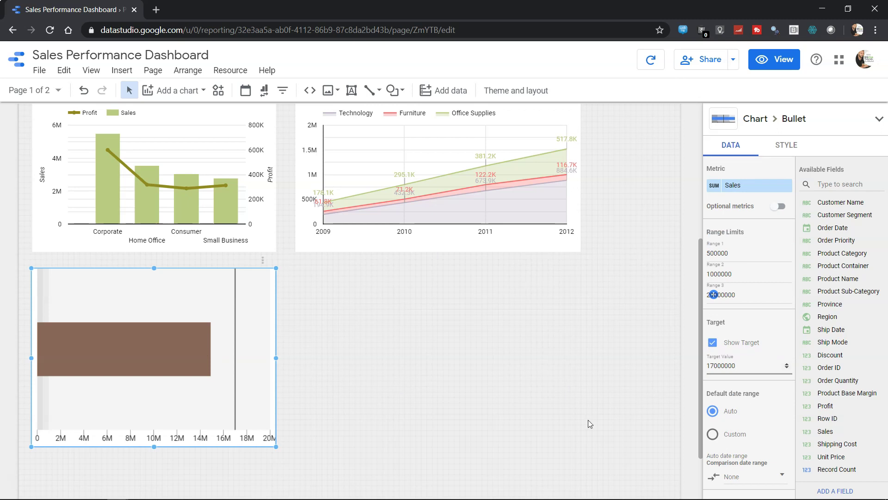
pyautogui.scroll(1, 763, 324)
pyautogui.scroll(1, 763, 324)
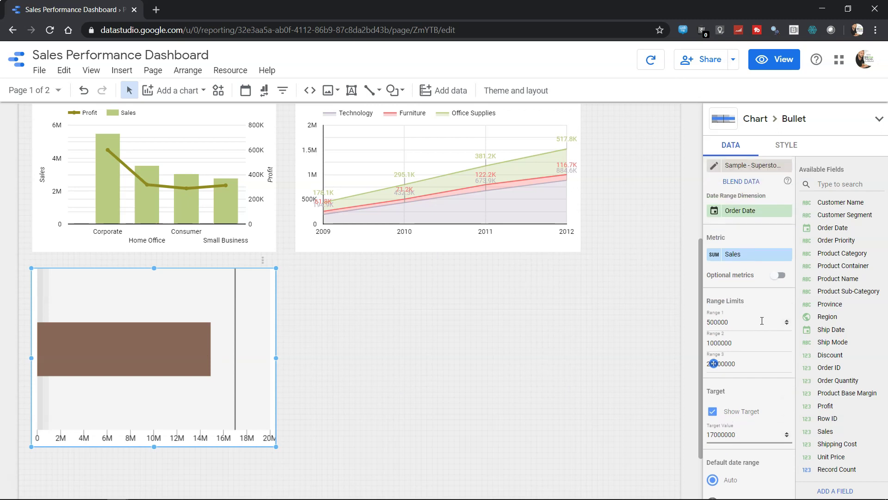
pyautogui.scroll(1, 763, 324)
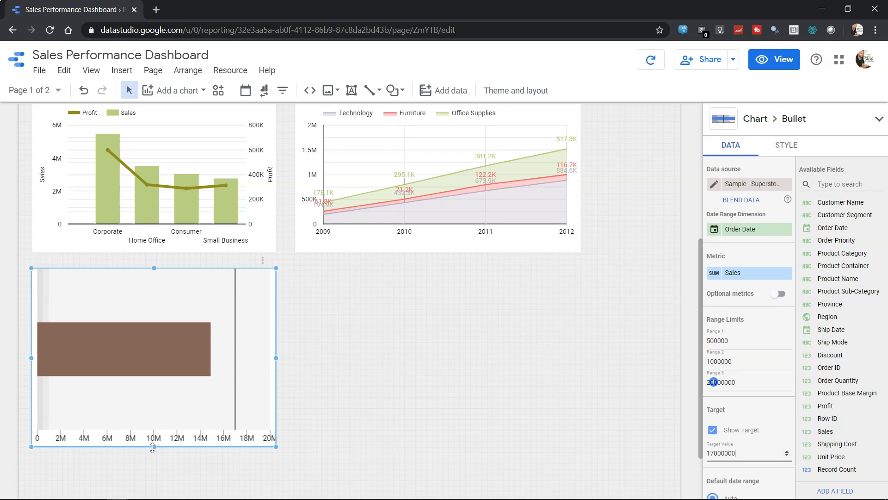
# Shrink the bullet chart to a compact strip and preview the report in view mode
pyautogui.moveTo(152, 447); pyautogui.dragTo(161, 331)
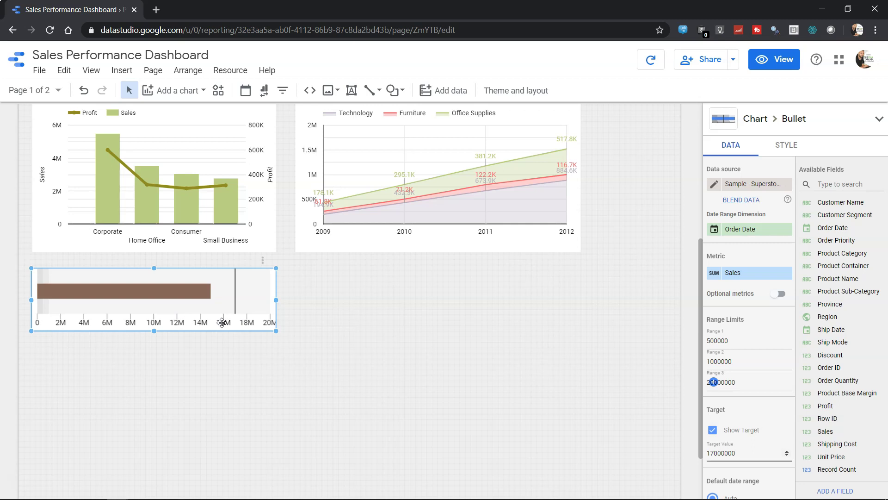
pyautogui.click(769, 61)
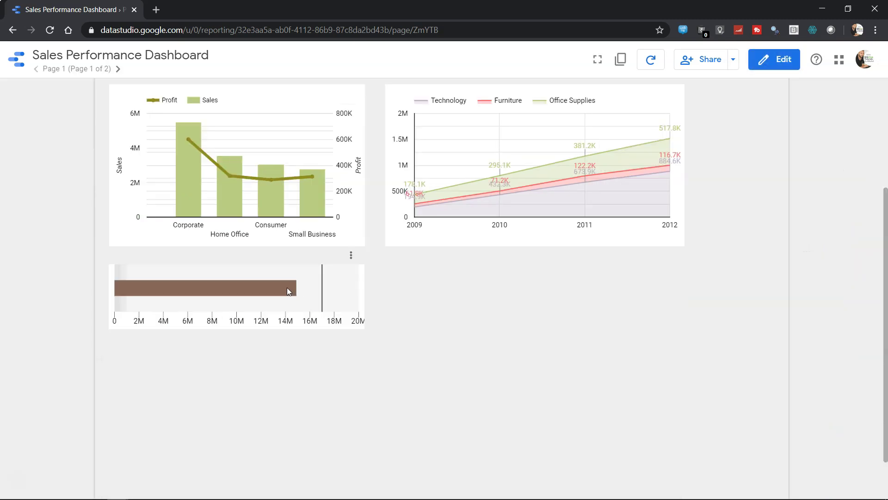
pyautogui.moveTo(288, 291)
# Return to edit mode, select the compact bullet chart and review its data settings
pyautogui.click(775, 62)
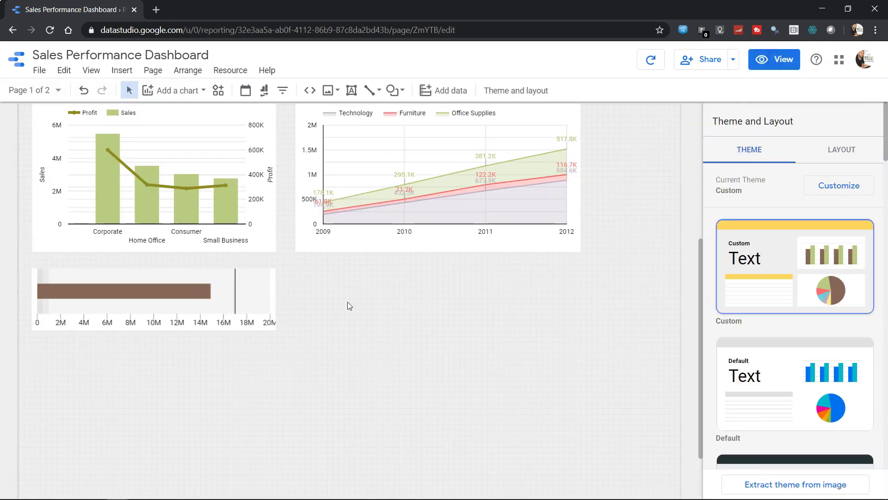
pyautogui.click(257, 290)
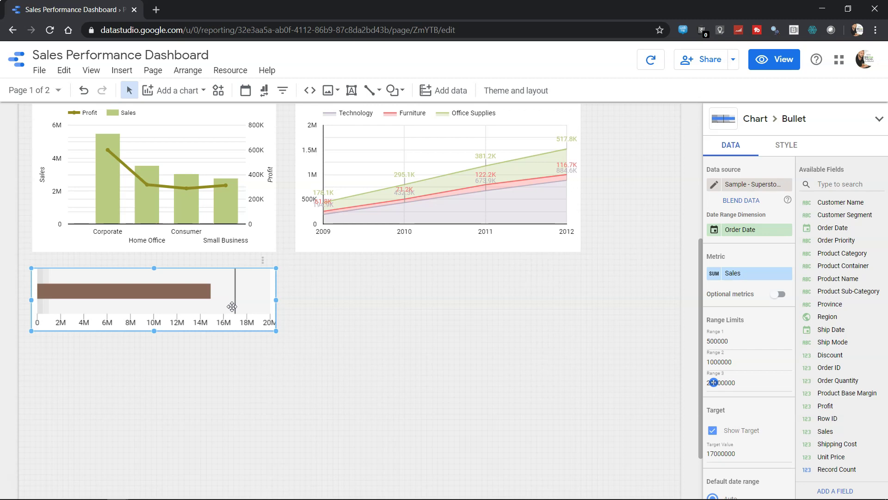
pyautogui.scroll(-2, 103, 302)
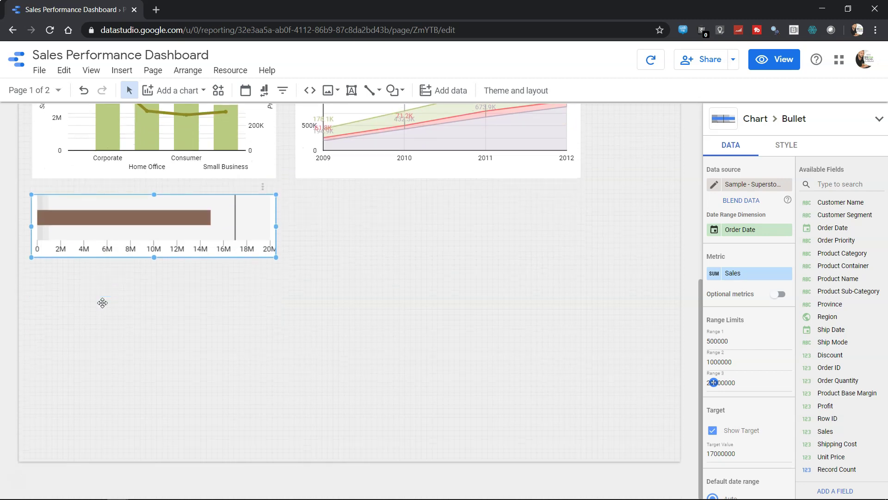
pyautogui.scroll(3, 103, 302)
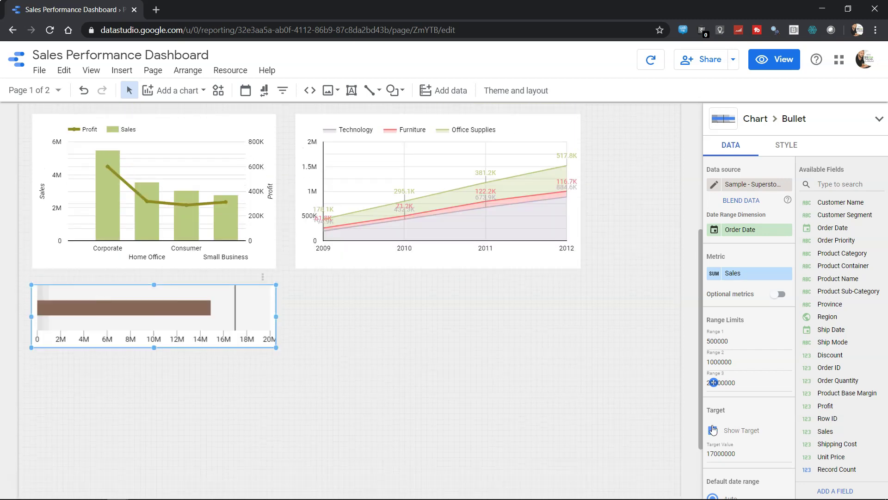
pyautogui.scroll(-3, 712, 425)
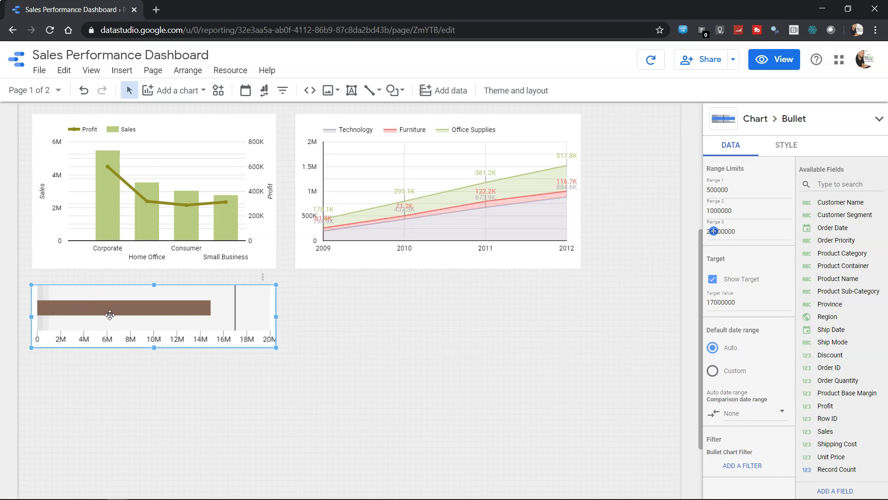
# Set a Custom Jan 1–Dec 31, 2011 date range with a Previous period comparison
pyautogui.click(723, 374)
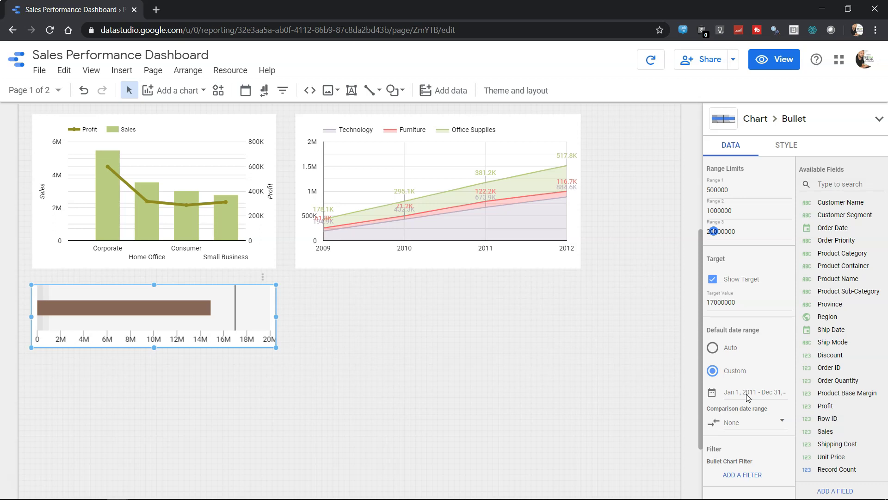
pyautogui.click(778, 396)
pyautogui.click(776, 428)
pyautogui.click(776, 279)
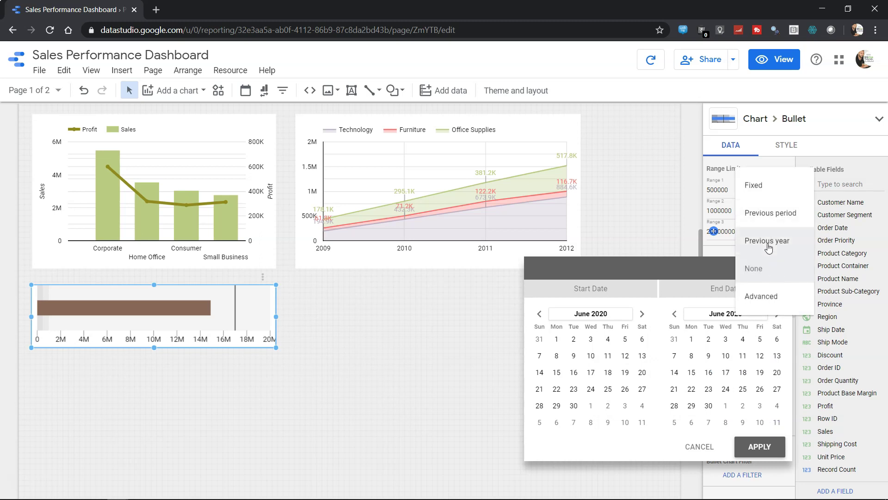
pyautogui.click(768, 249)
pyautogui.click(768, 272)
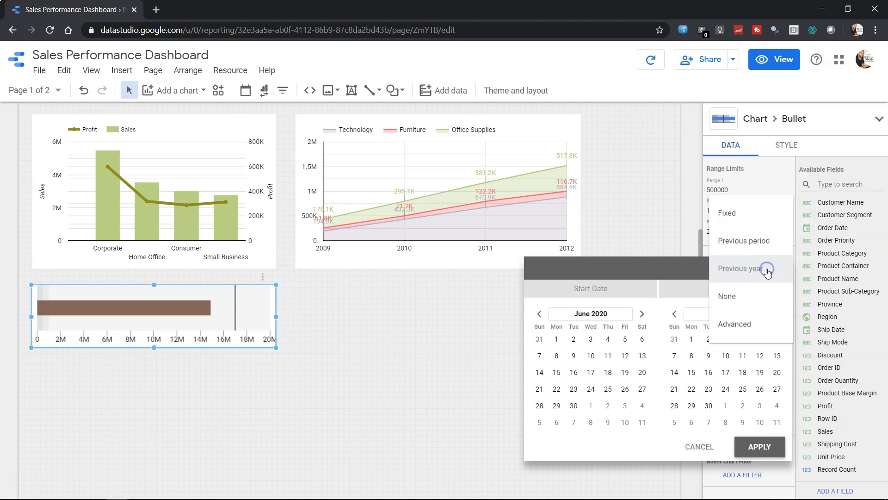
pyautogui.click(774, 241)
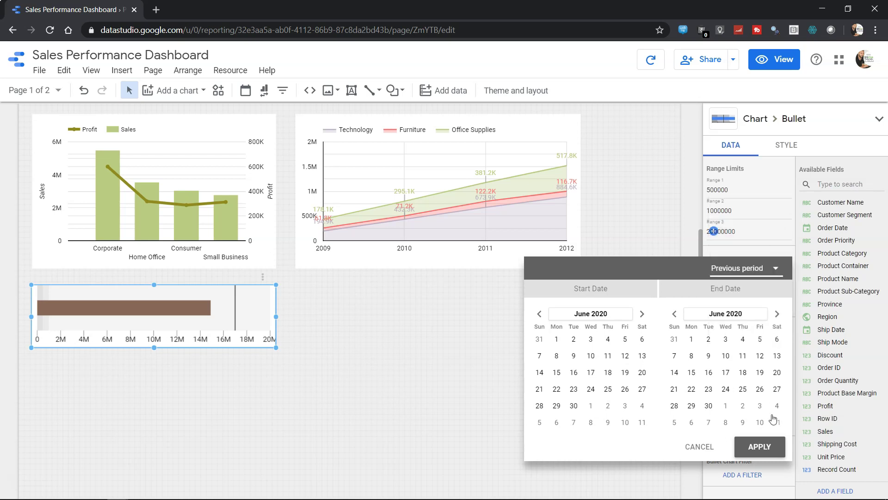
pyautogui.click(762, 447)
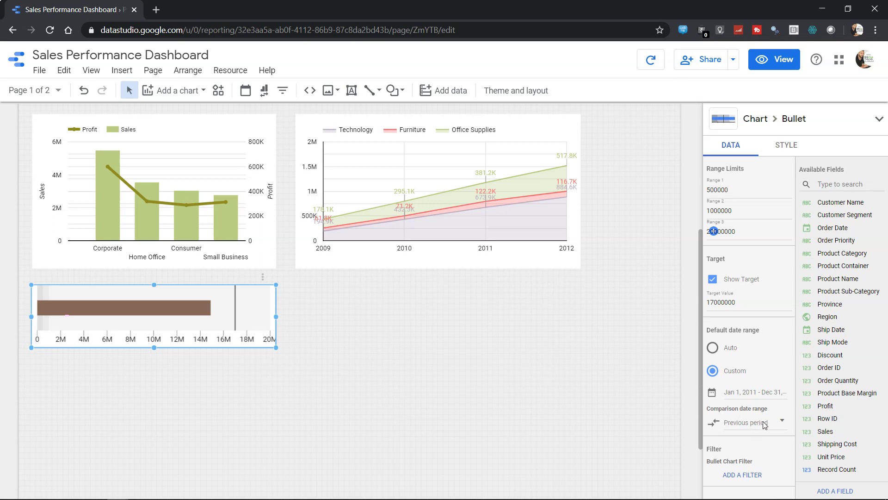
pyautogui.click(749, 392)
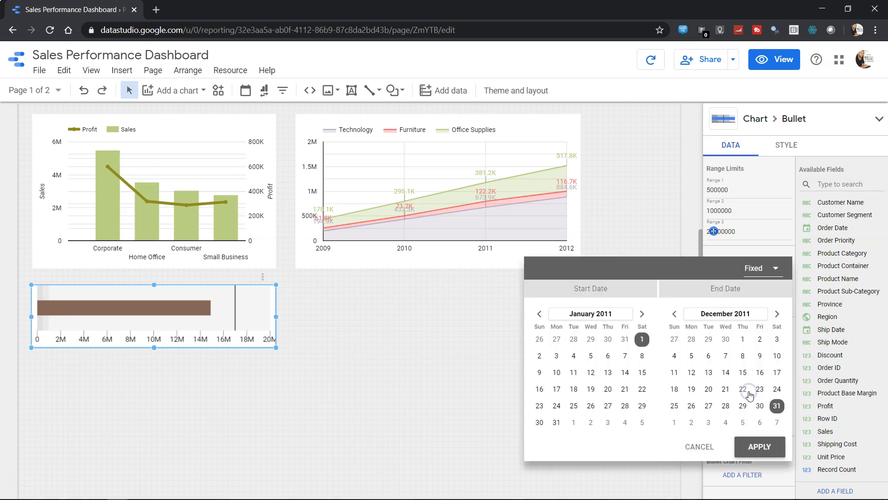
pyautogui.click(757, 445)
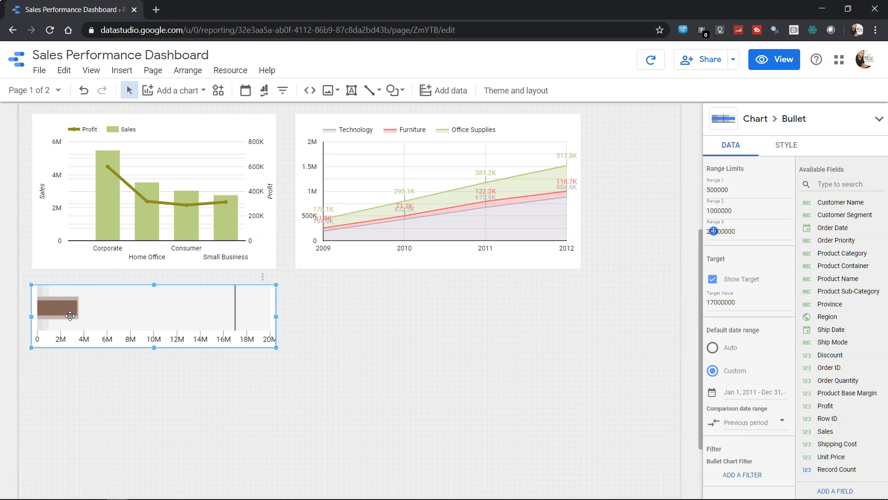
pyautogui.click(782, 59)
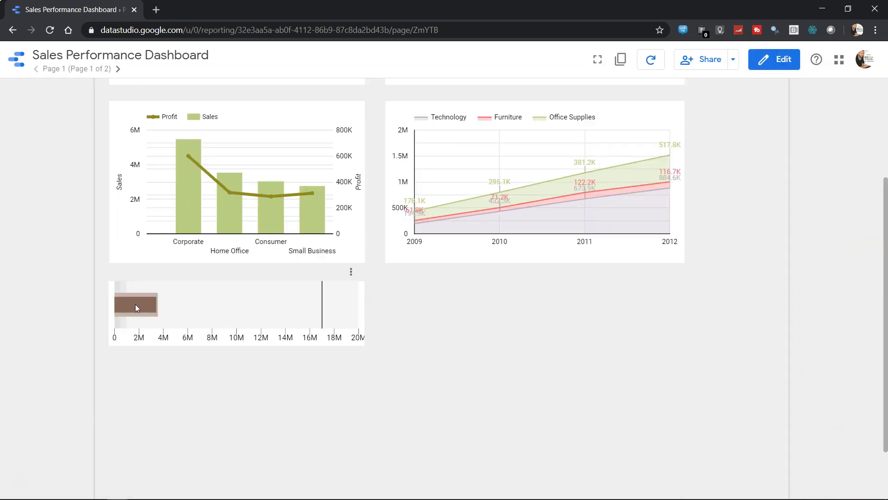
pyautogui.moveTo(130, 302)
pyautogui.click(784, 61)
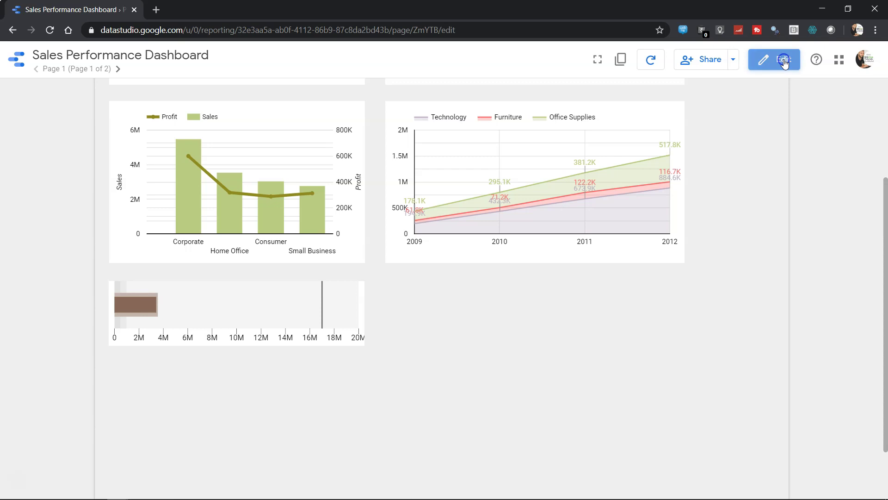
pyautogui.click(246, 317)
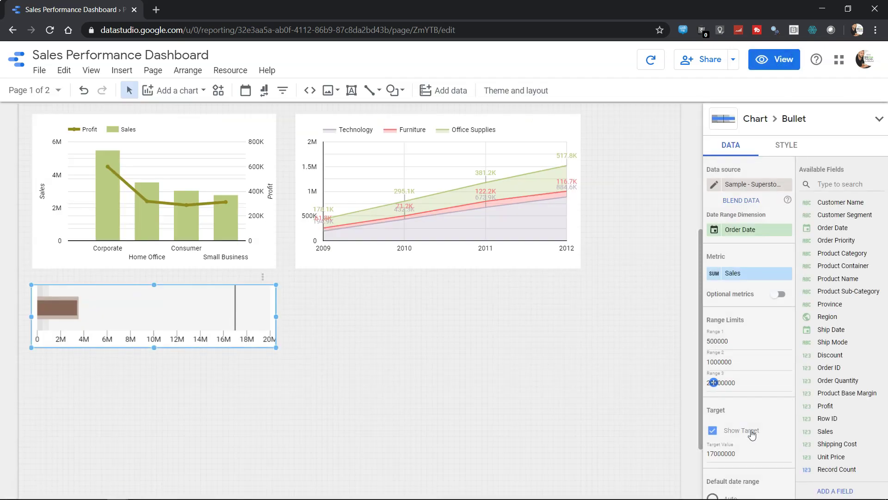
# Switch the bullet chart's default date range back to Auto
pyautogui.scroll(-3, 752, 434)
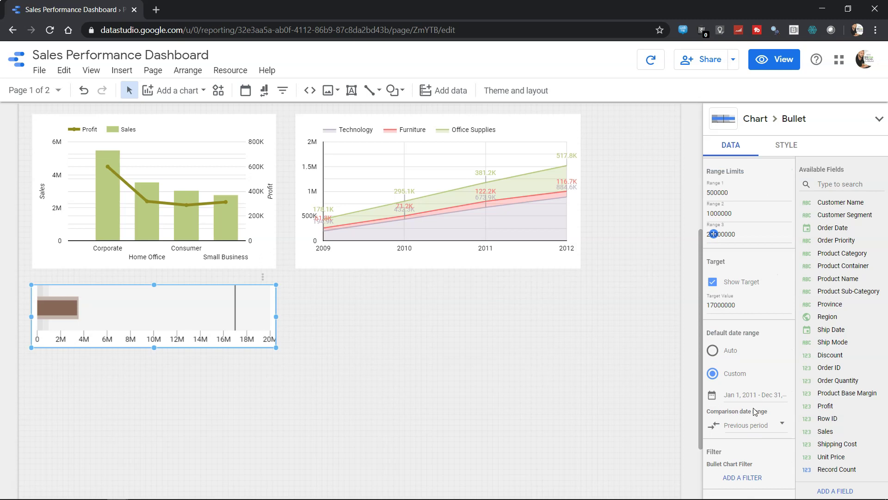
pyautogui.click(715, 353)
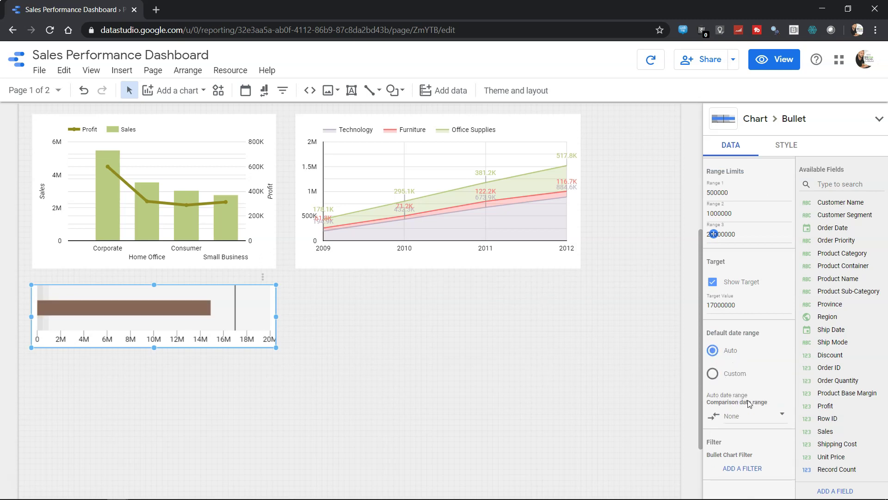
pyautogui.scroll(-2, 740, 417)
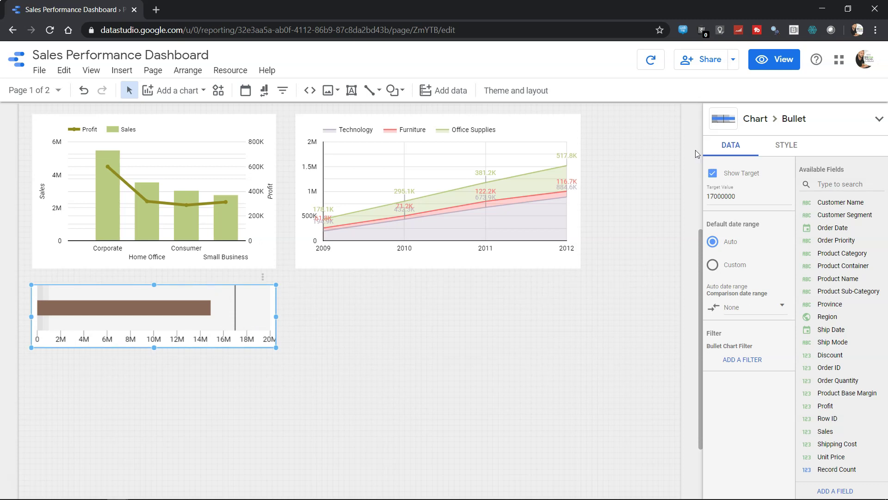
pyautogui.scroll(5, 668, 270)
pyautogui.scroll(-5, 668, 230)
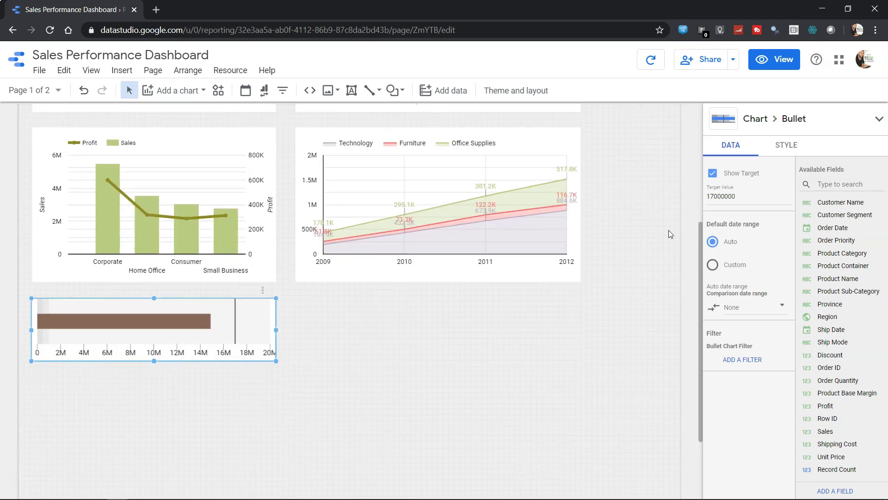
# In the Style settings, uncheck Show Axis to hide the bullet chart's axis
pyautogui.click(787, 145)
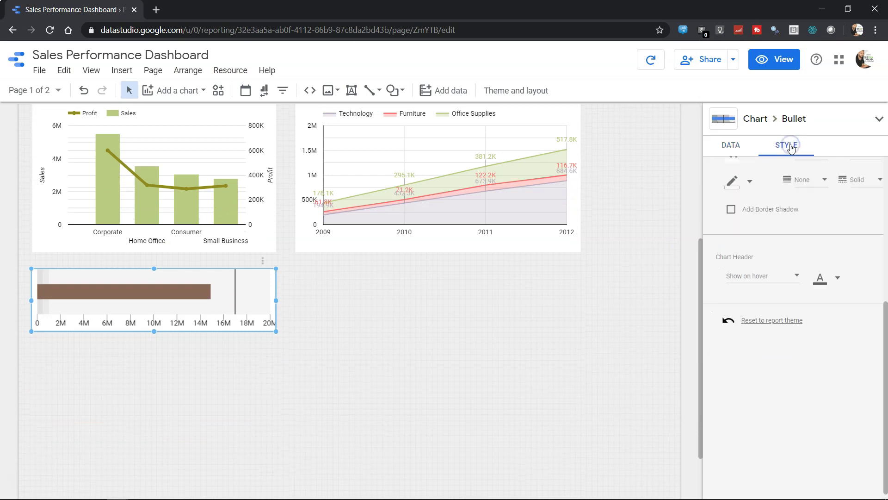
pyautogui.scroll(5, 763, 241)
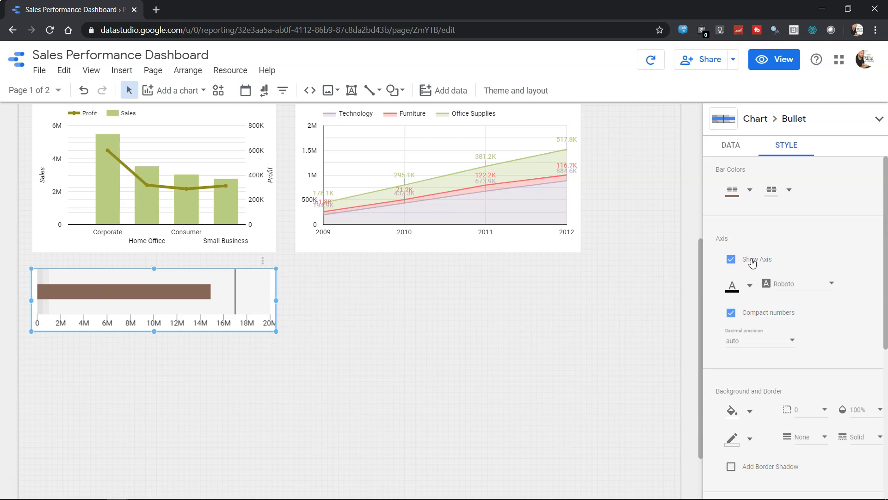
pyautogui.click(752, 260)
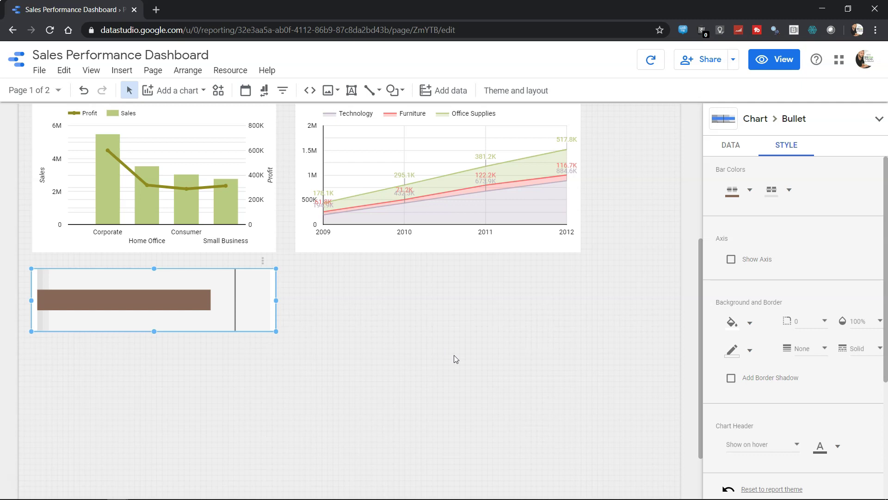
# Set the Chart Header option to Always show
pyautogui.scroll(-3, 740, 342)
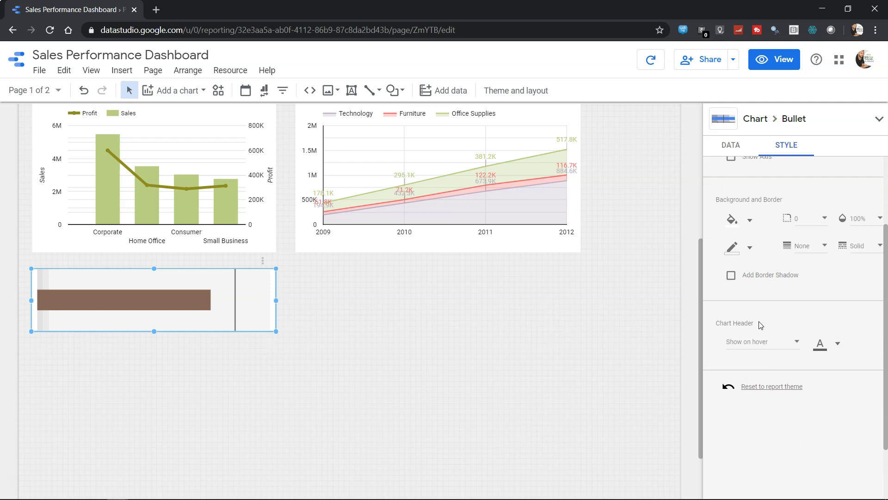
pyautogui.click(761, 342)
pyautogui.click(758, 316)
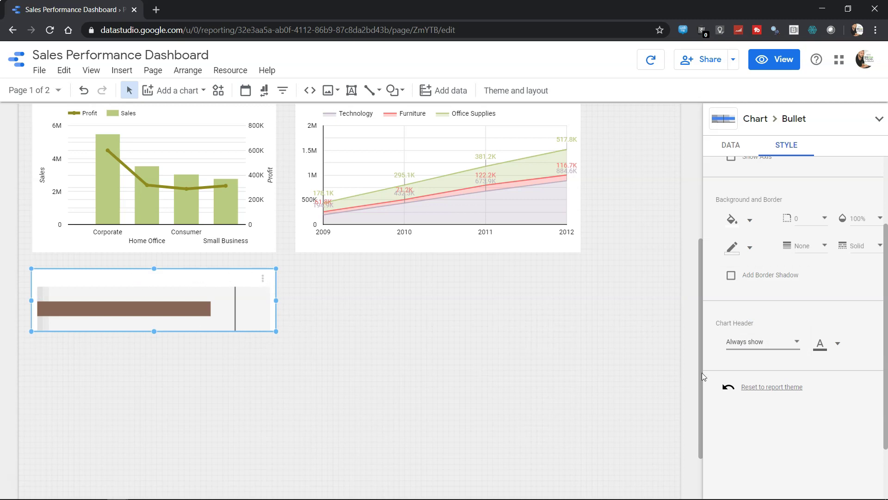
pyautogui.scroll(2, 705, 373)
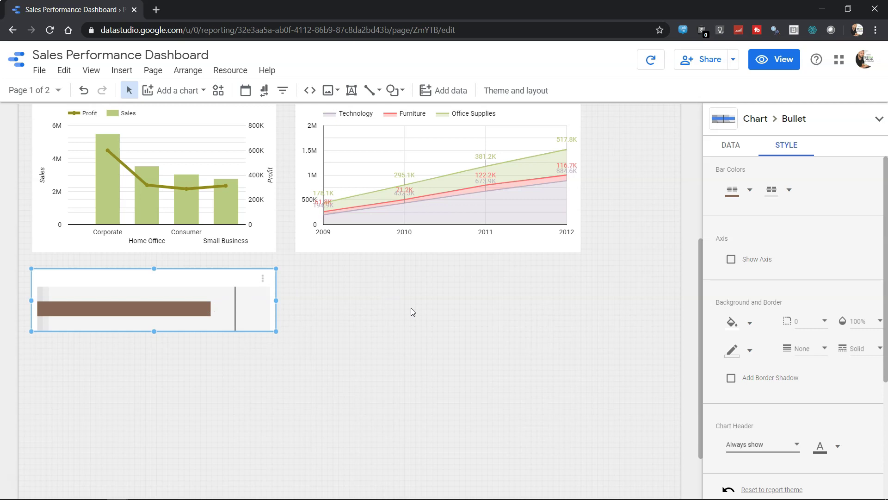
# Turn on Optional metrics in the Data settings and add Profit as an optional metric
pyautogui.click(731, 144)
pyautogui.scroll(-1, 748, 346)
pyautogui.scroll(-1, 748, 347)
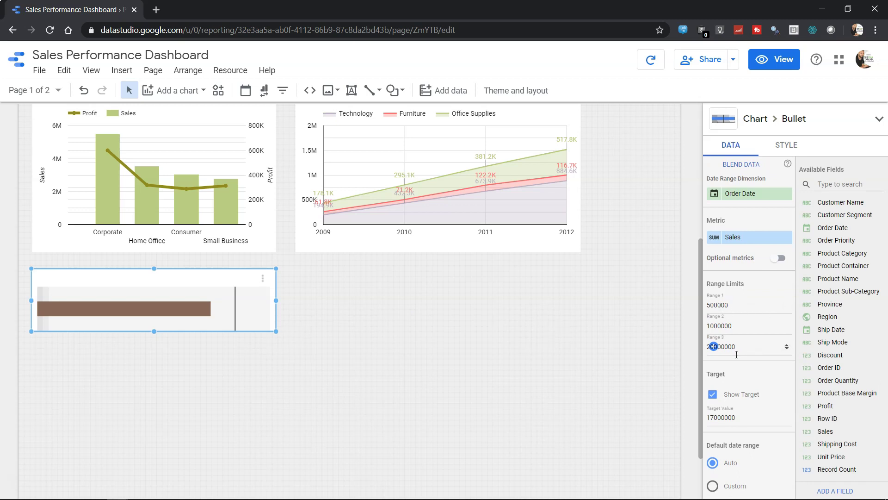
pyautogui.scroll(-2, 742, 354)
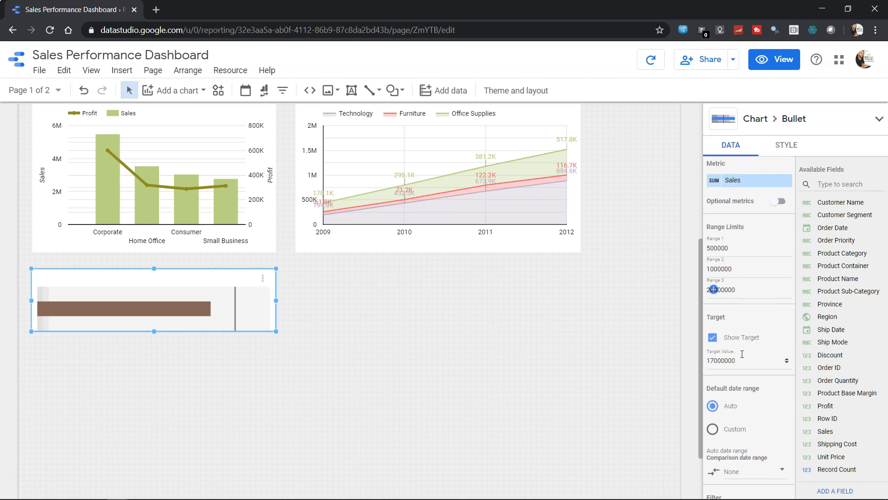
pyautogui.scroll(3, 749, 362)
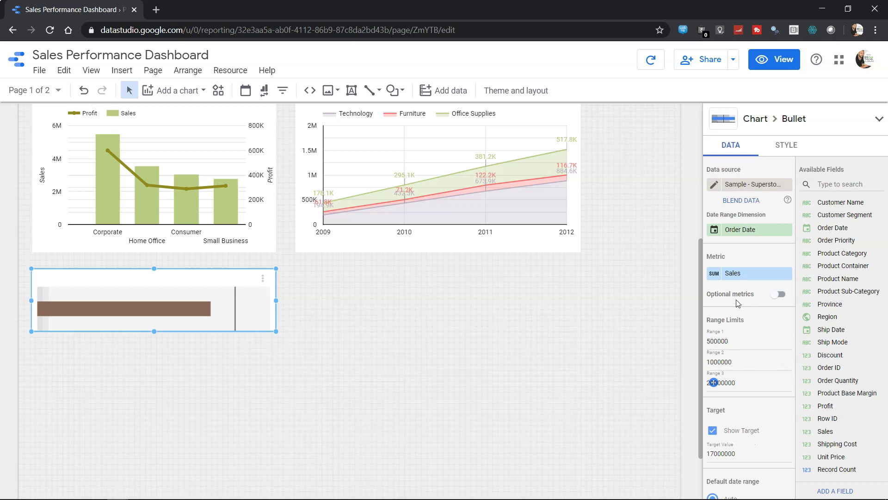
pyautogui.click(782, 295)
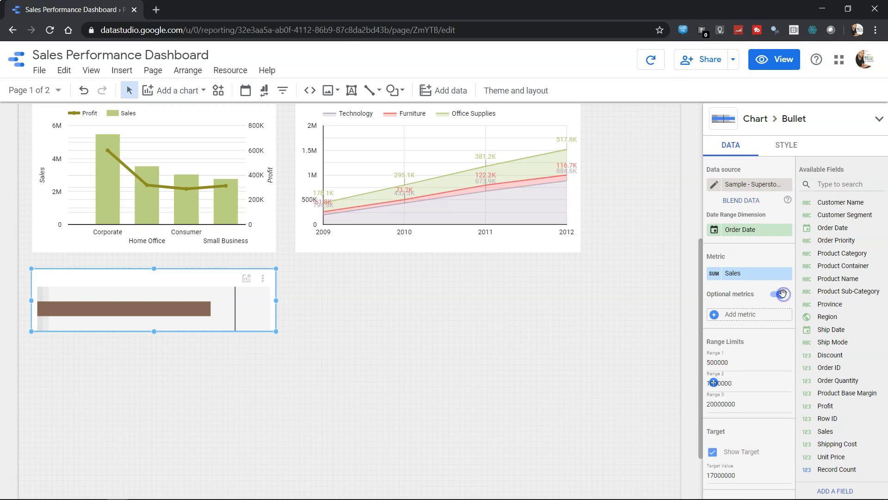
pyautogui.click(756, 315)
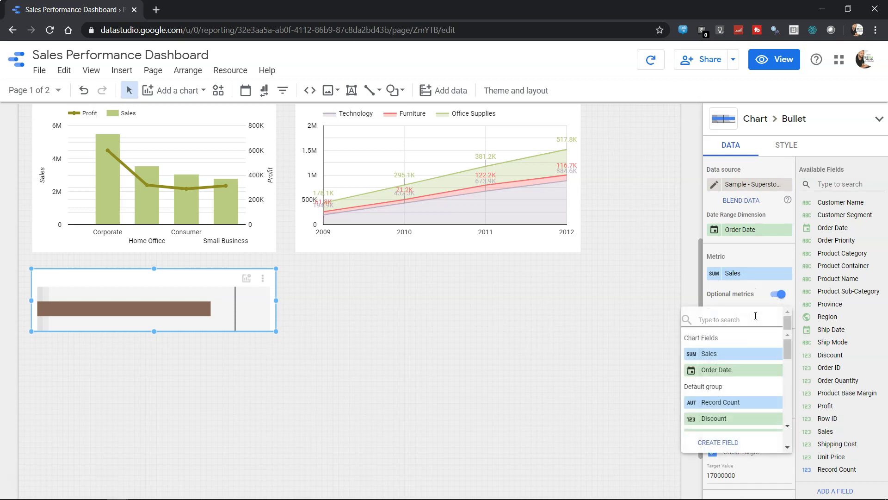
pyautogui.write('profi')
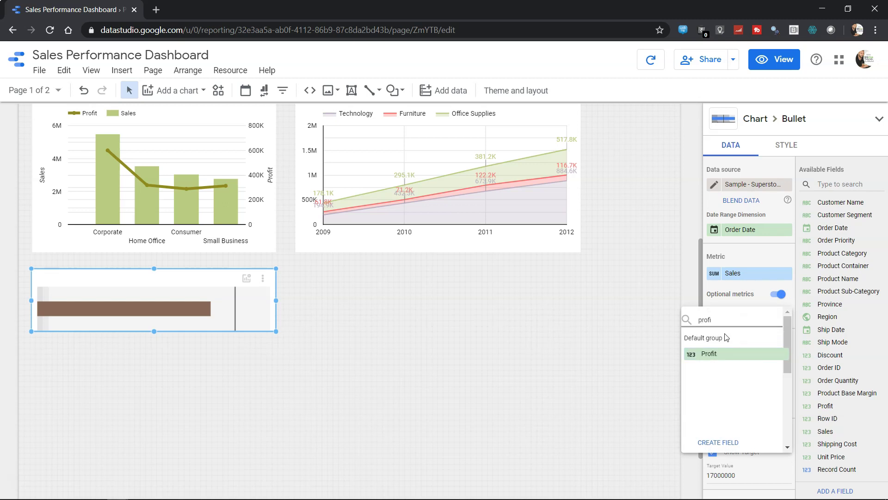
pyautogui.click(704, 355)
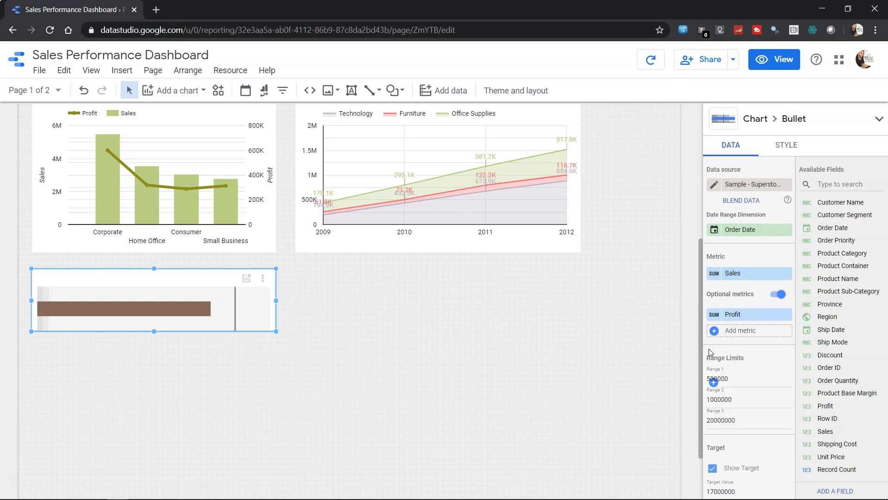
pyautogui.scroll(-3, 709, 349)
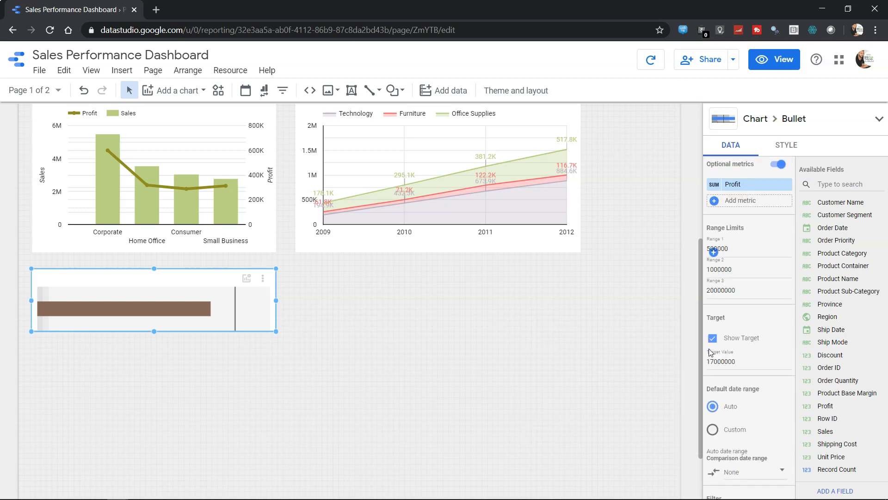
# Preview the report, switch the chart's metric to Profit, then return to edit mode
pyautogui.click(774, 59)
pyautogui.click(334, 273)
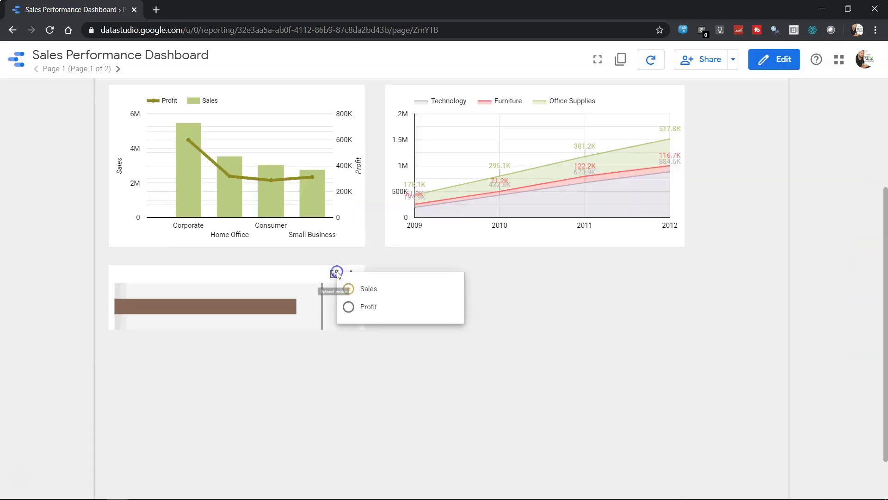
pyautogui.click(377, 307)
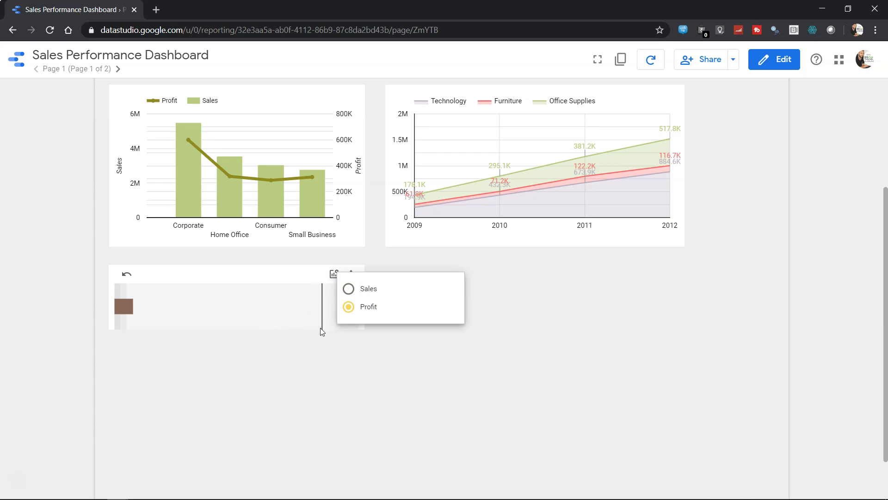
pyautogui.click(771, 60)
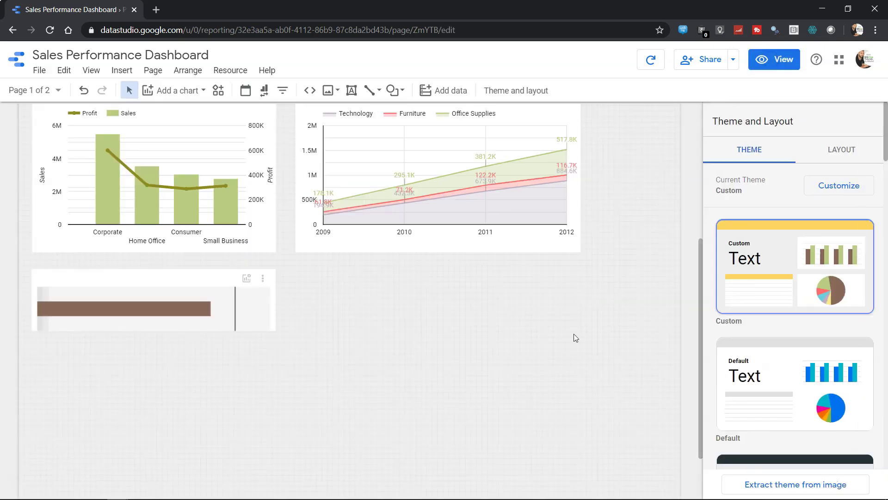